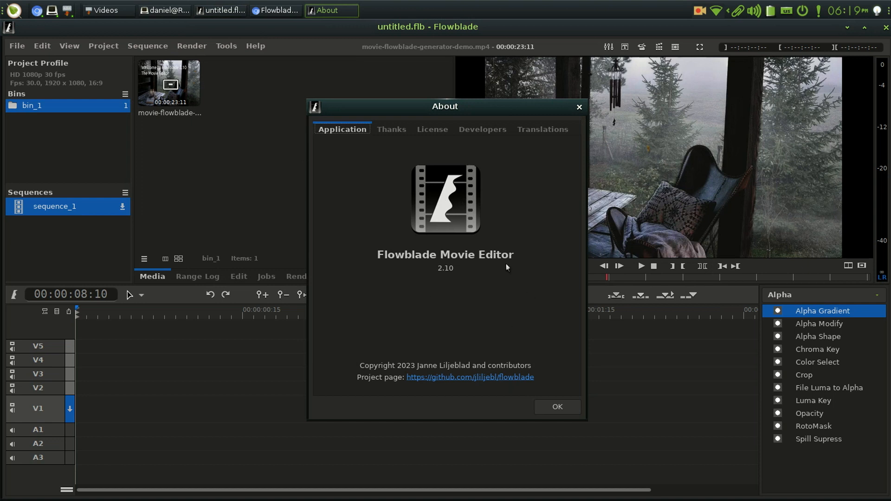
Review the thanks, license, developers and translations information in the About dialog, and close the dialog
{"action": "left_click", "coordinate": [397, 132]}
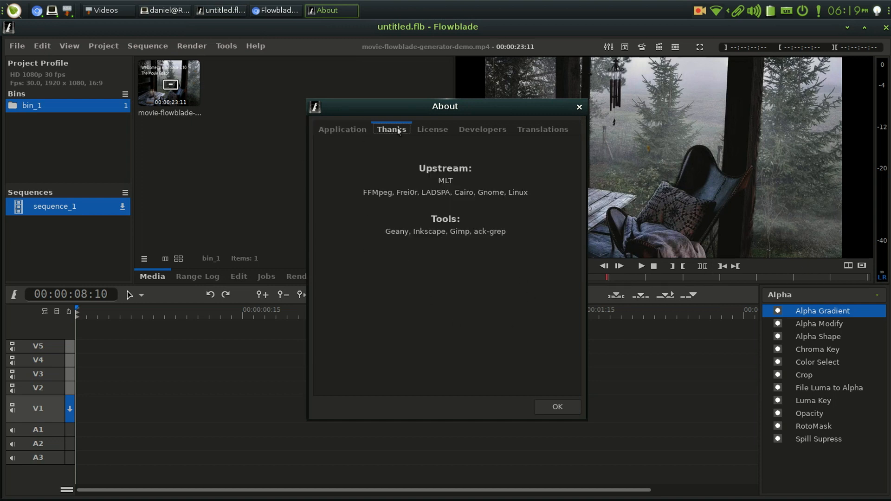
{"action": "left_click", "coordinate": [428, 129]}
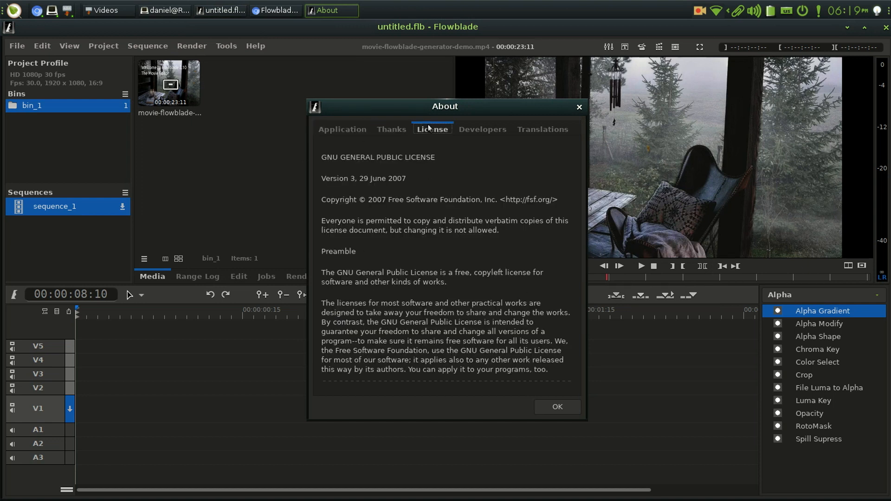
{"action": "left_click", "coordinate": [488, 134]}
{"action": "left_click", "coordinate": [537, 133]}
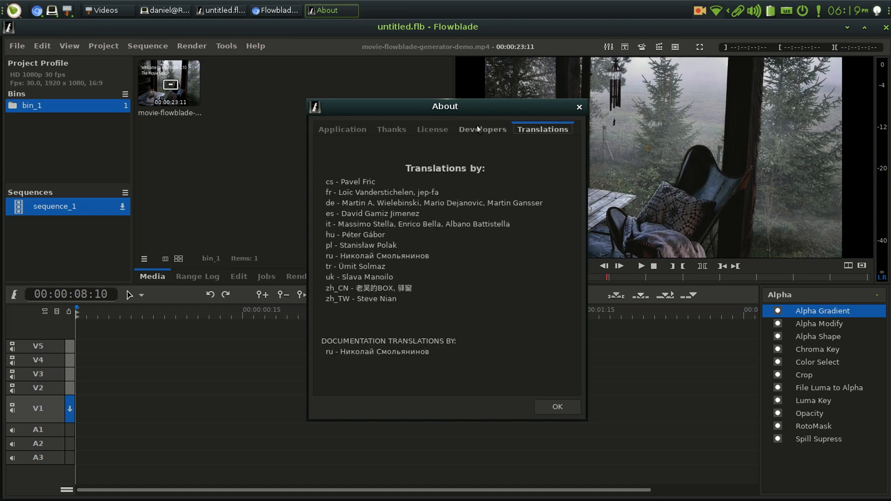
{"action": "left_click", "coordinate": [344, 128]}
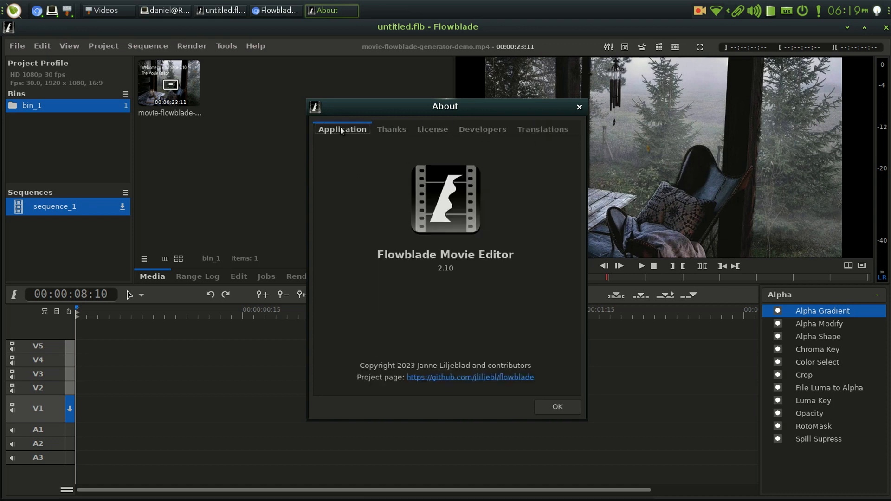
{"action": "left_click", "coordinate": [555, 408]}
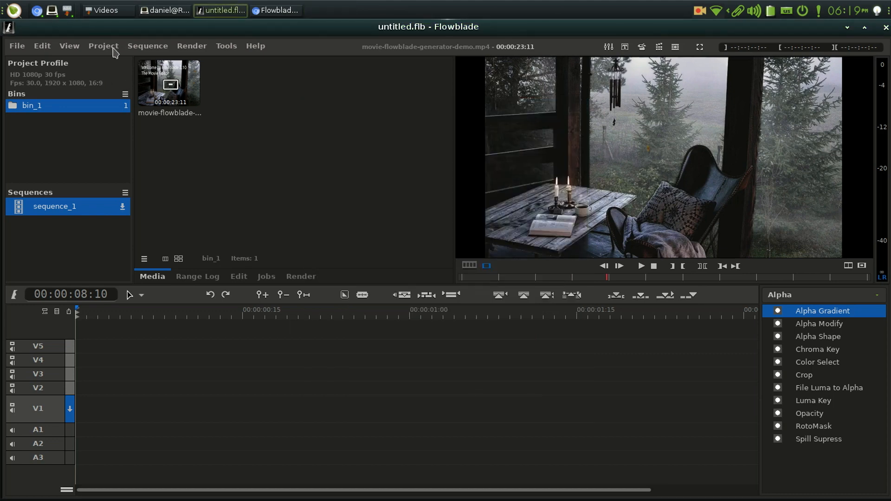
Start adding a generator to the project and choose the Multiline Animation animated text
{"action": "left_click", "coordinate": [113, 48]}
{"action": "left_click", "coordinate": [134, 91]}
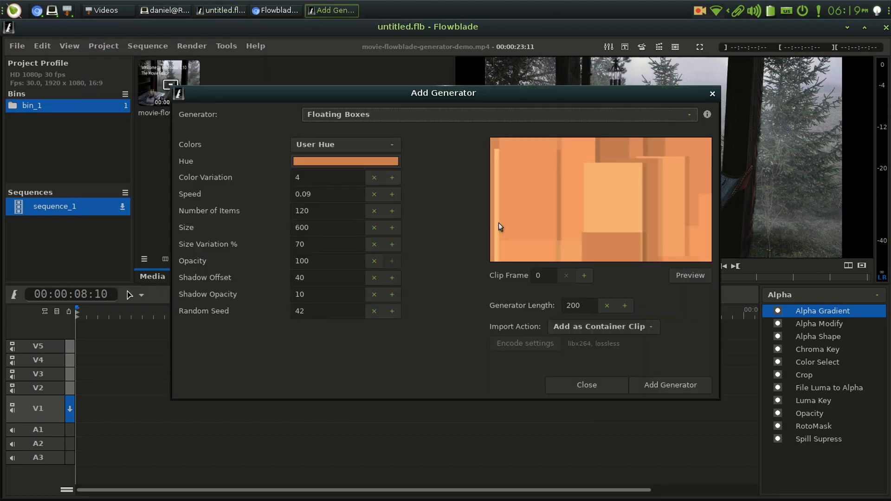
{"action": "left_click", "coordinate": [507, 114]}
{"action": "mouse_move", "coordinate": [506, 98]}
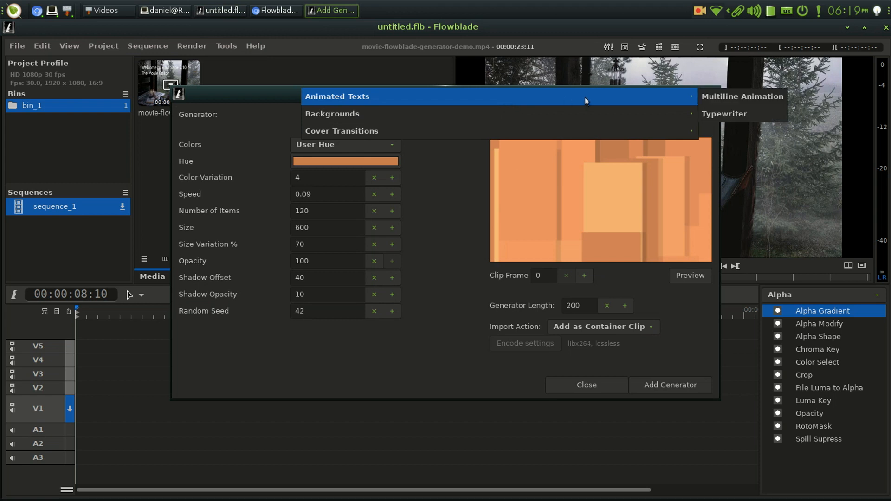
{"action": "left_click", "coordinate": [726, 103]}
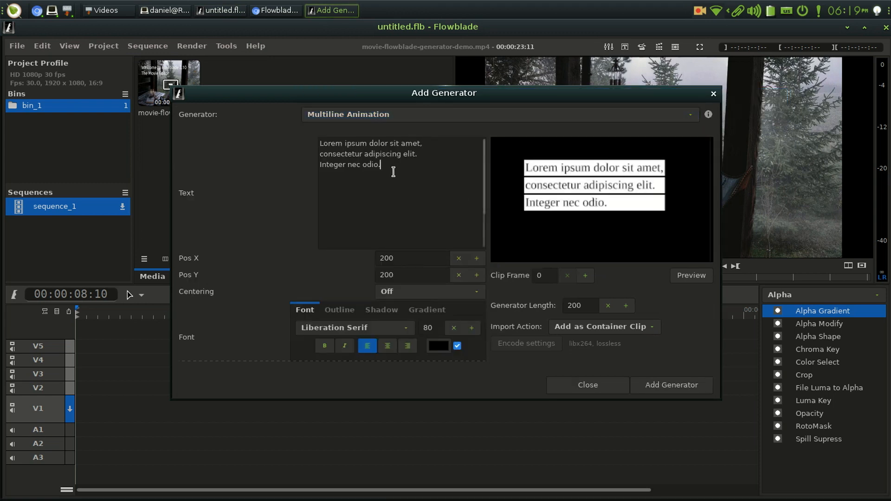
Replace the sample text with "Flowblade Movie Editor 2.10" and "Generators Demo" on two lines, and preview the generator at clip frame 100
{"action": "left_click_drag", "start_coordinate": [391, 168], "coordinate": [306, 139]}
{"action": "type", "text": "Flowblade Movie Editor 2.10"}
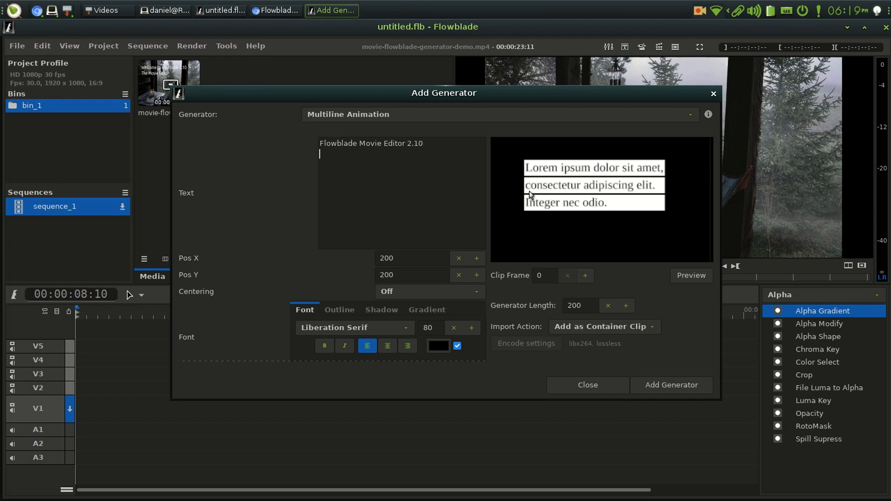
{"action": "type", "text": "Generators Demo"}
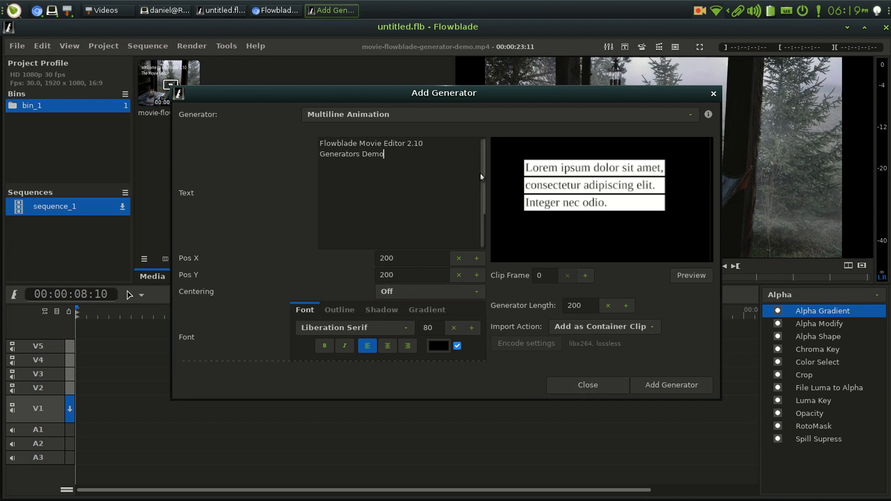
{"action": "left_click_drag", "start_coordinate": [484, 169], "coordinate": [479, 198]}
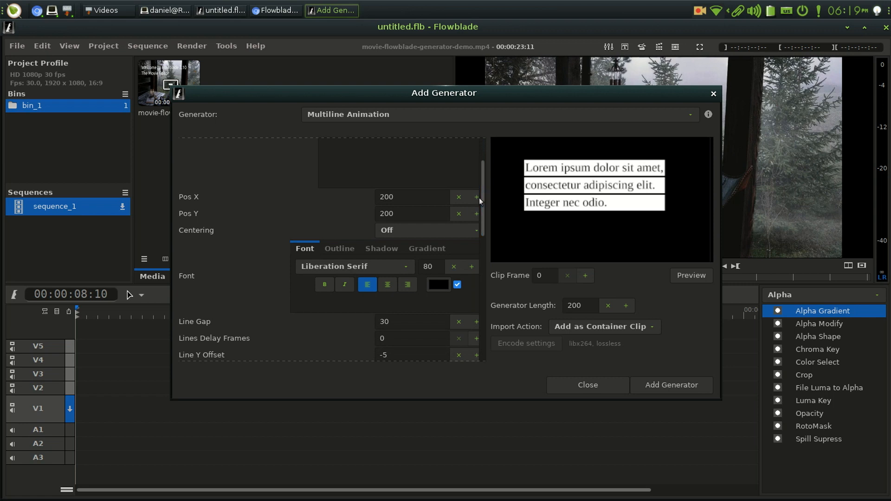
{"action": "left_click", "coordinate": [539, 276]}
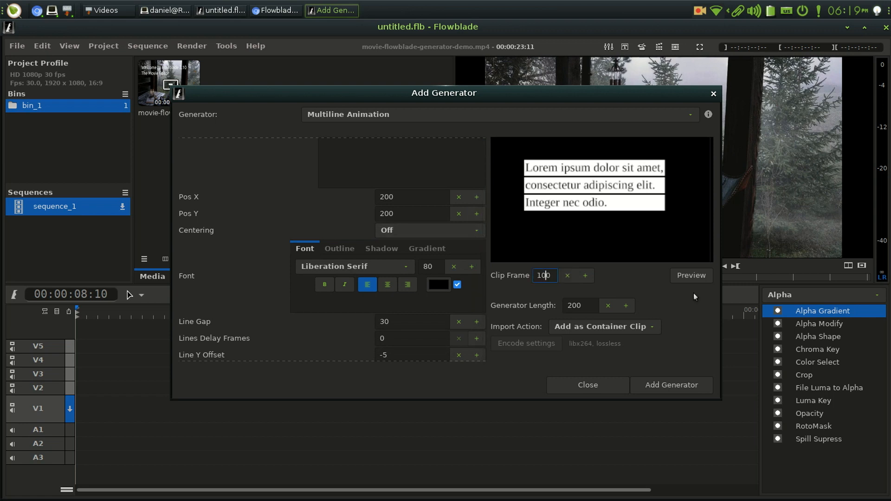
{"action": "left_click", "coordinate": [690, 276]}
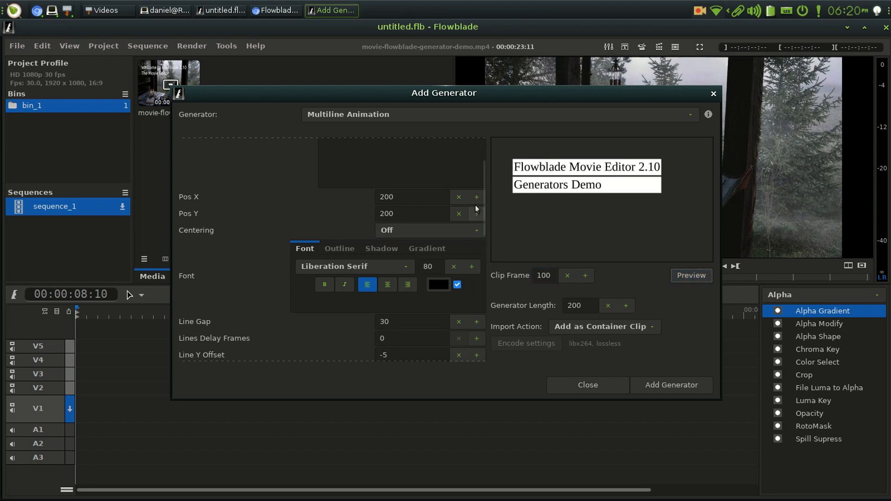
Set the generator text's font to bold Ubuntu and refresh the preview
{"action": "left_click_drag", "start_coordinate": [484, 193], "coordinate": [481, 207]}
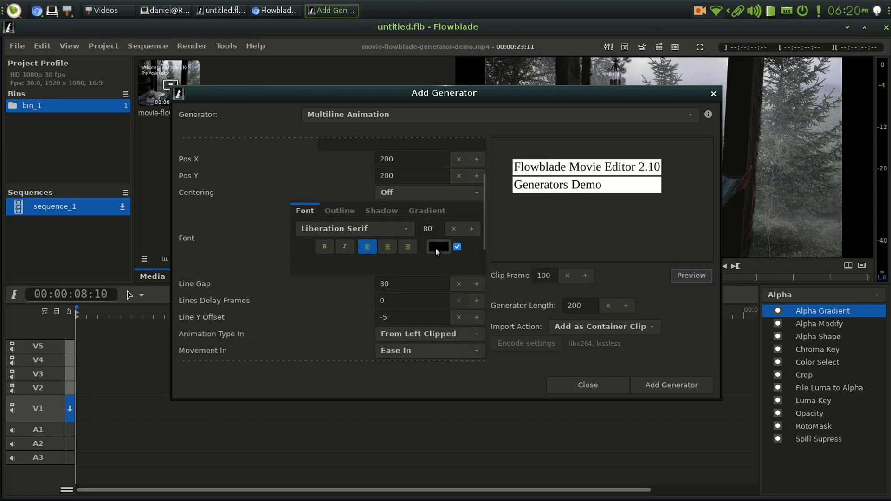
{"action": "left_click", "coordinate": [406, 229]}
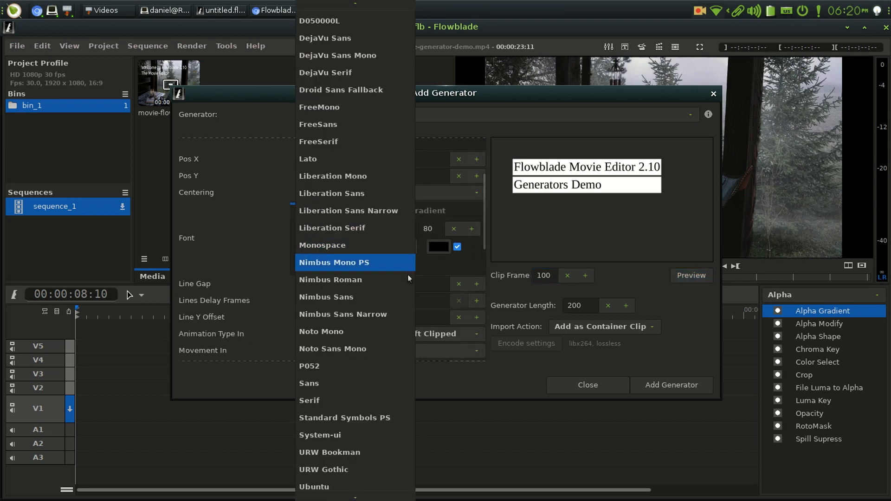
{"action": "left_click", "coordinate": [385, 483]}
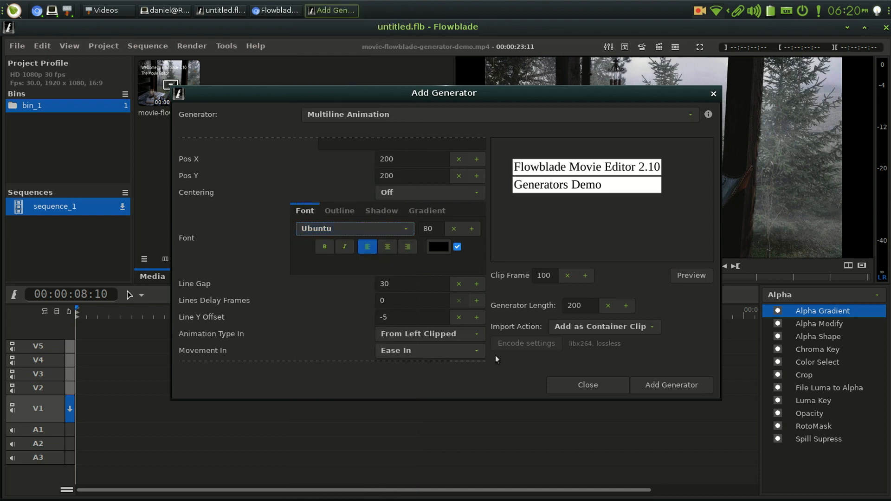
{"action": "left_click", "coordinate": [707, 276]}
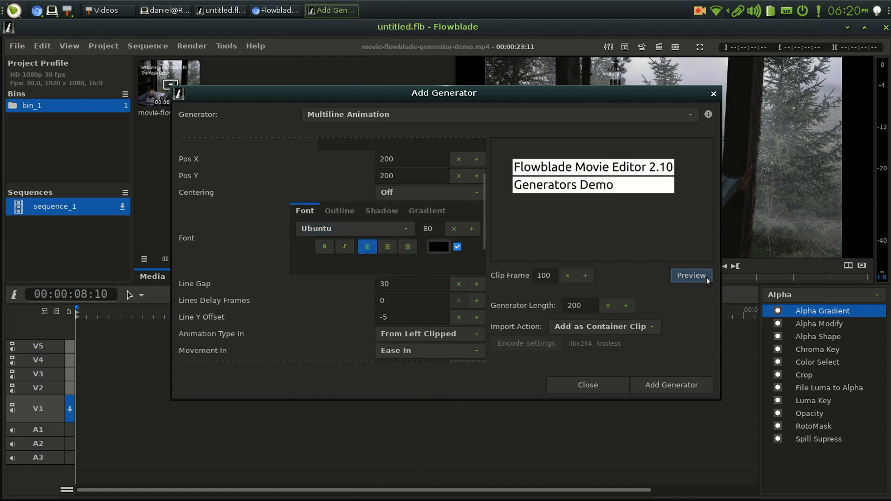
{"action": "left_click", "coordinate": [324, 247]}
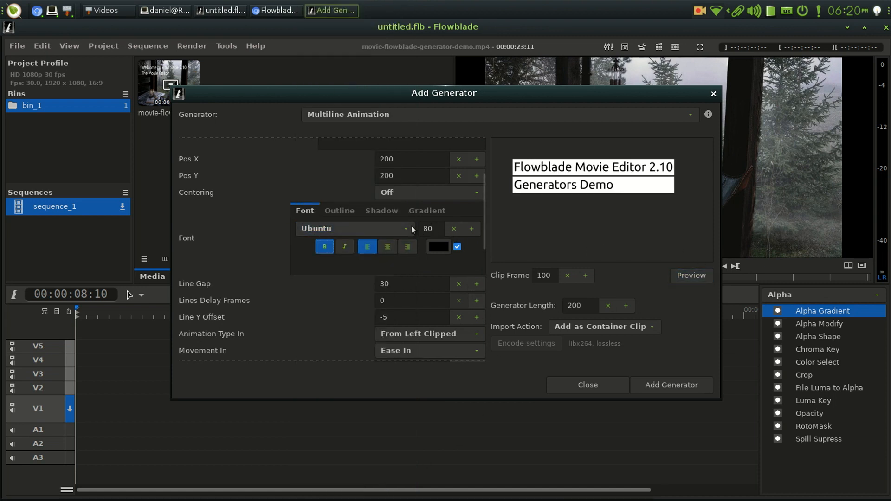
{"action": "left_click", "coordinate": [697, 275]}
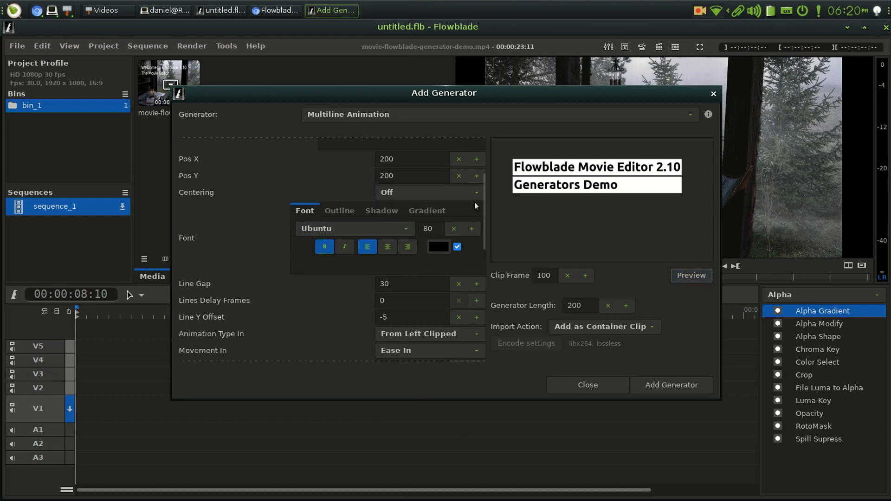
Enable the text shadow with an opacity of 50 and a blur of 3, and refresh the preview
{"action": "left_click", "coordinate": [374, 212]}
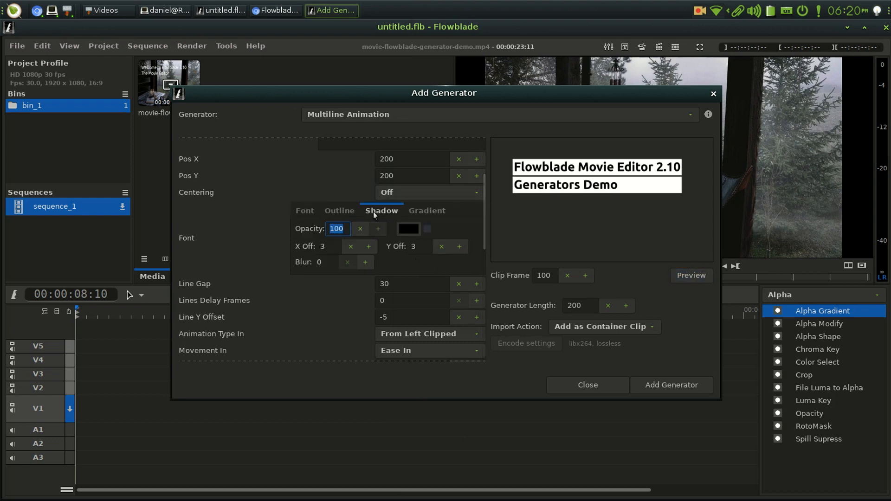
{"action": "left_click", "coordinate": [428, 229]}
{"action": "left_click", "coordinate": [347, 231]}
{"action": "key", "text": "Left"}
{"action": "key", "text": "BackSpace"}
{"action": "key", "text": "Tab"}
{"action": "left_click", "coordinate": [364, 262]}
{"action": "left_click", "coordinate": [364, 262]}
{"action": "left_click", "coordinate": [364, 262]}
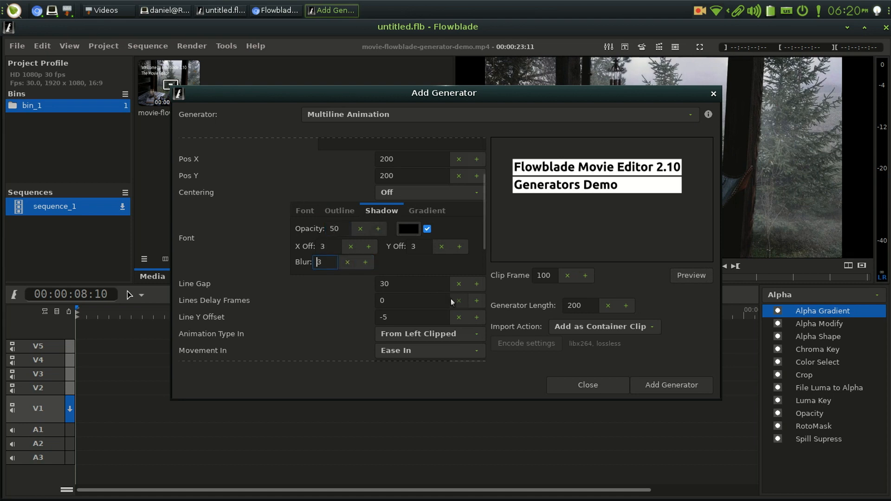
{"action": "left_click", "coordinate": [692, 276]}
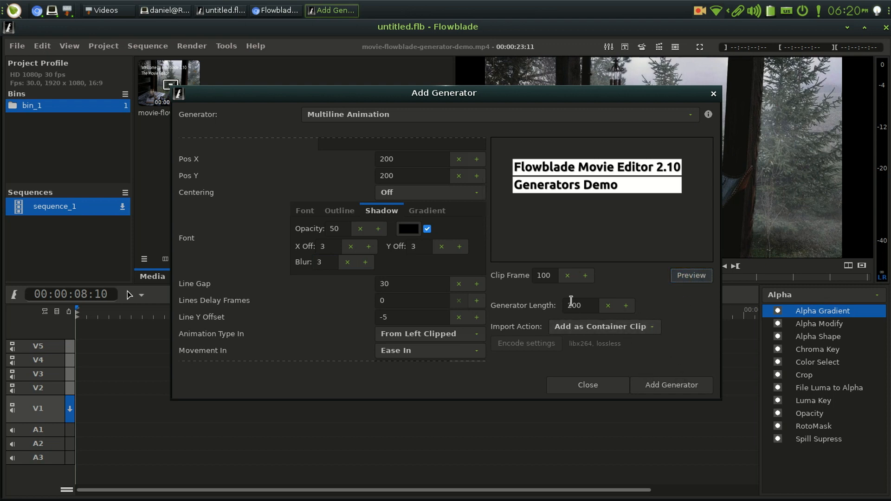
Keep the import action as Add as Container Clip and add the generator to the bin
{"action": "left_click", "coordinate": [646, 328]}
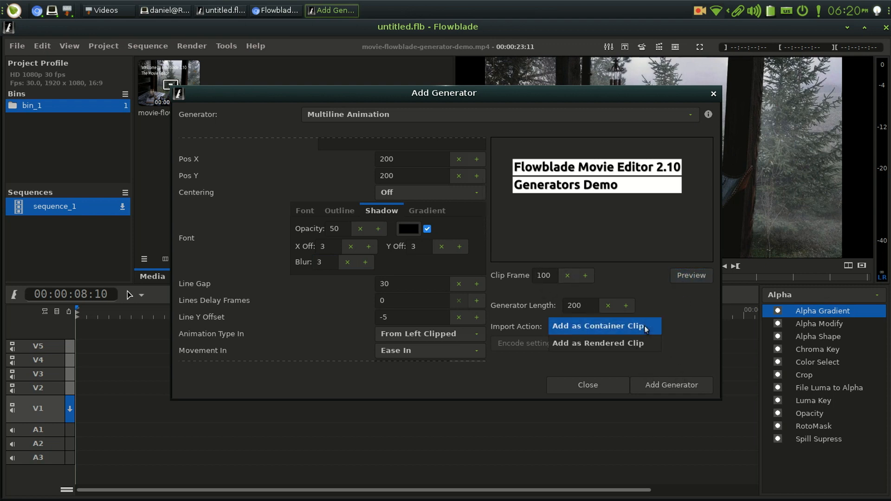
{"action": "left_click", "coordinate": [646, 327]}
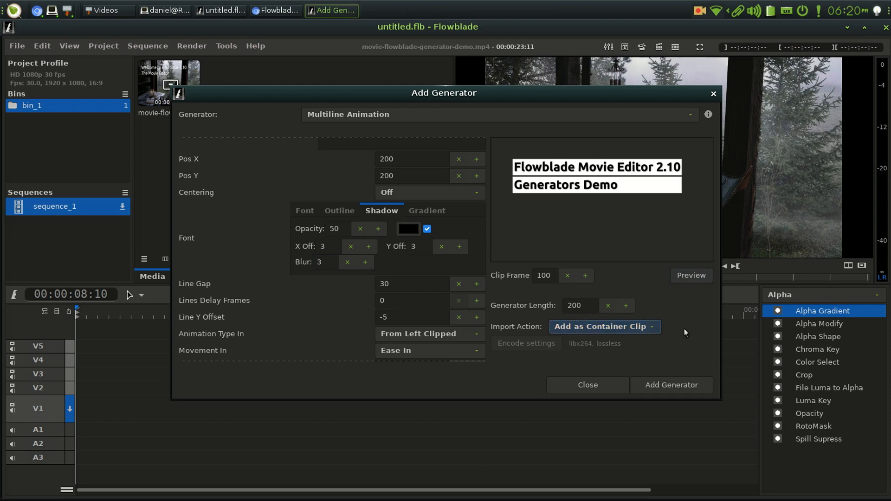
{"action": "left_click", "coordinate": [688, 381]}
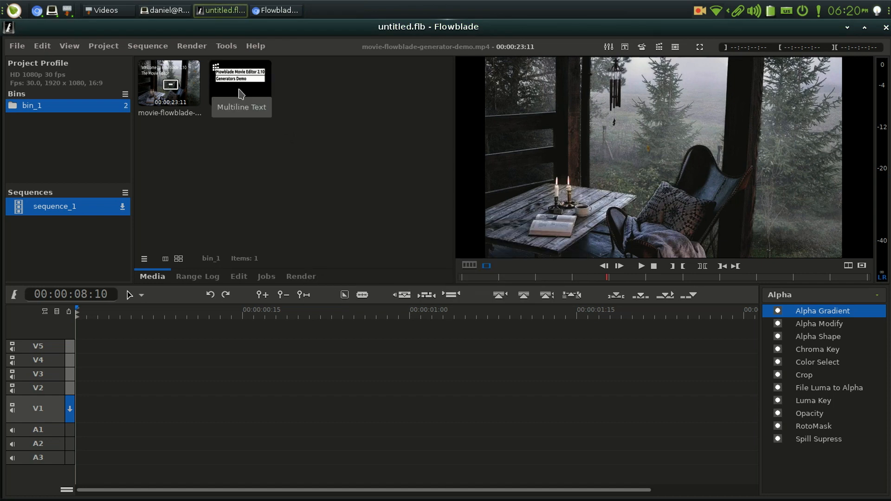
Import the video 159948 (720p).mp4 from the Downloads folder into the bin
{"action": "right_click", "coordinate": [232, 156]}
{"action": "left_click", "coordinate": [279, 162]}
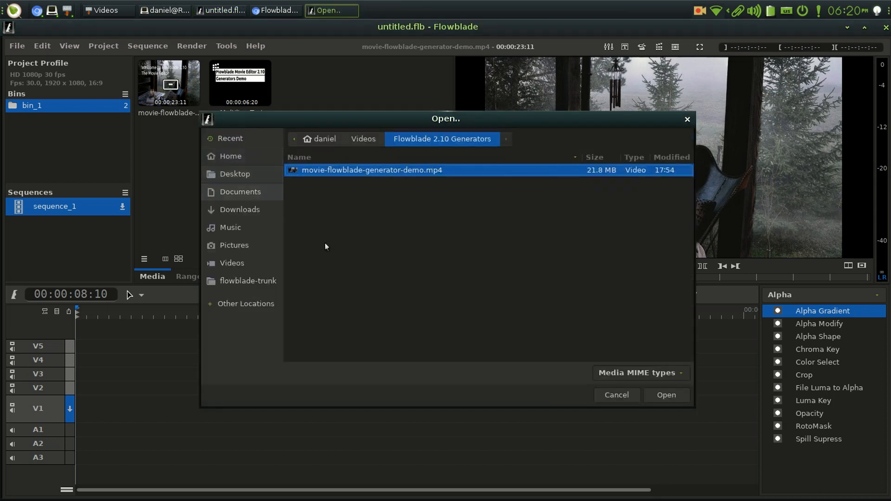
{"action": "left_click", "coordinate": [242, 211]}
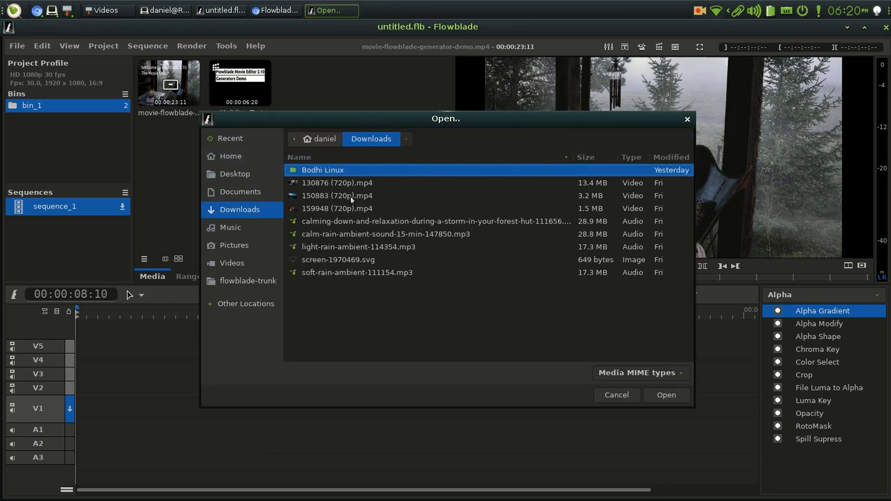
{"action": "left_click", "coordinate": [345, 210]}
{"action": "left_click", "coordinate": [667, 395]}
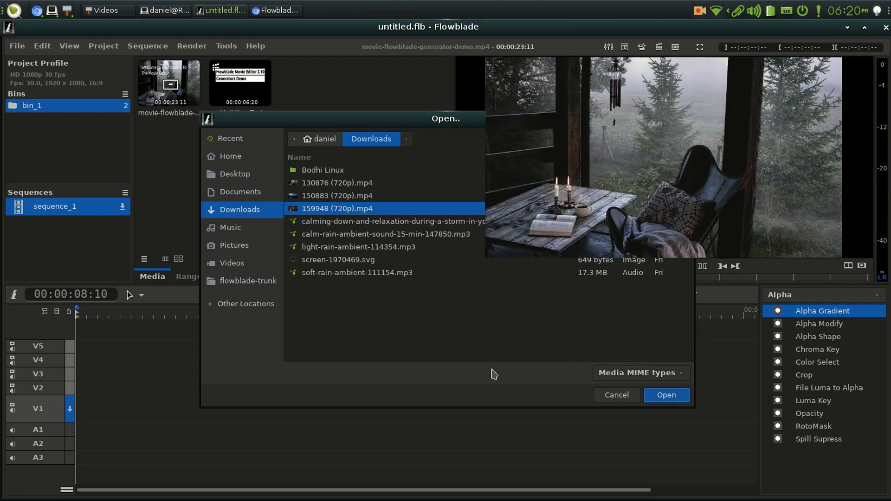
Place 159948 (720p).mp4 at the start of track V1 and the Multiline Text clip on track V2 at about one second
{"action": "left_click_drag", "start_coordinate": [311, 88], "coordinate": [99, 404]}
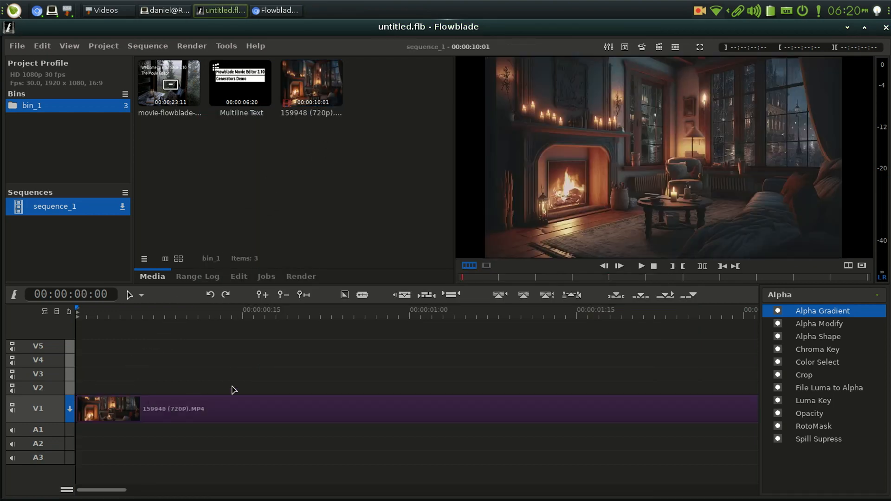
{"action": "scroll", "coordinate": [233, 391], "scroll_direction": "down", "scroll_amount": 3}
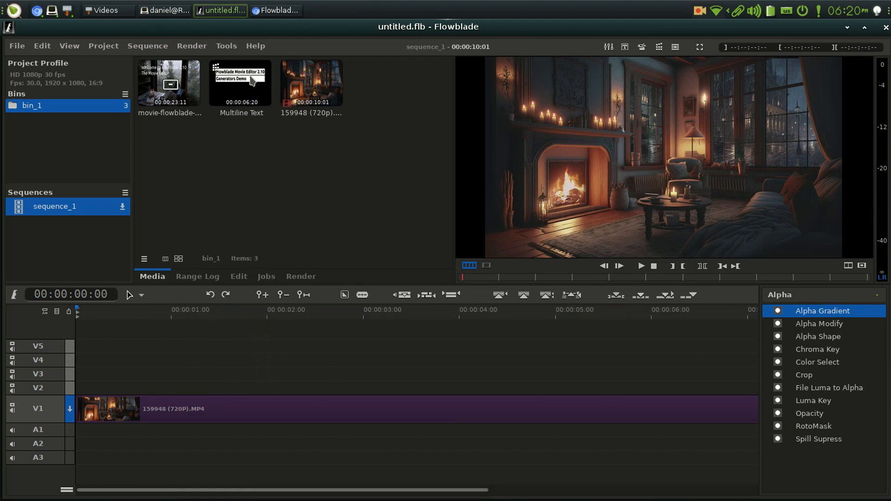
{"action": "left_click_drag", "start_coordinate": [251, 79], "coordinate": [168, 383]}
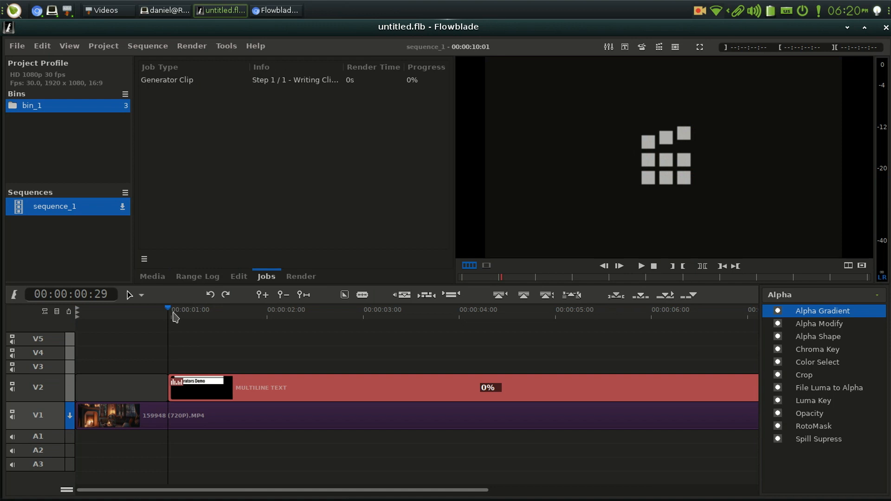
{"action": "left_click", "coordinate": [172, 314]}
{"action": "left_click", "coordinate": [231, 388]}
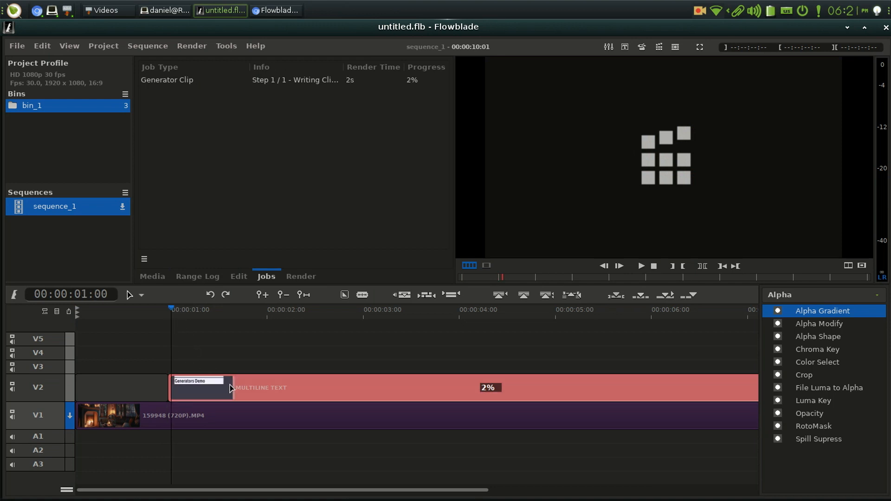
{"action": "left_click_drag", "start_coordinate": [230, 385], "coordinate": [233, 386]}
Play back the sequence to check the animated text over the fireplace video
{"action": "scroll", "coordinate": [318, 380], "scroll_direction": "down", "scroll_amount": 3}
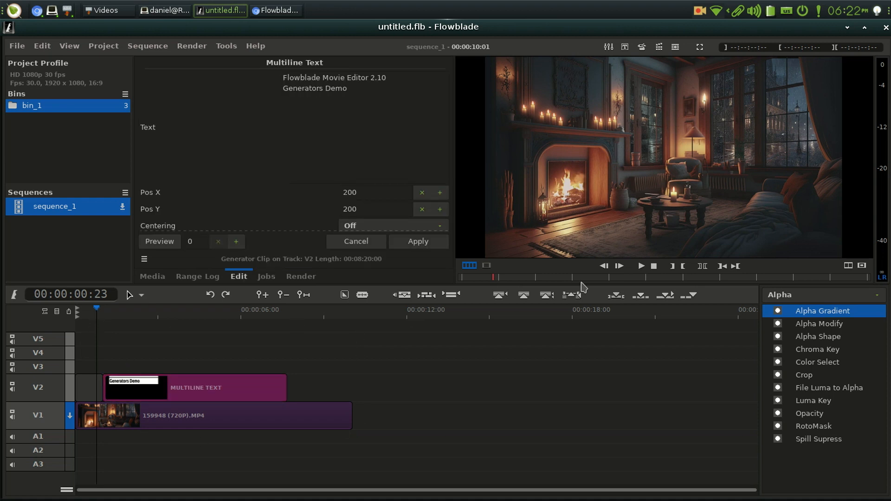
{"action": "left_click", "coordinate": [641, 267]}
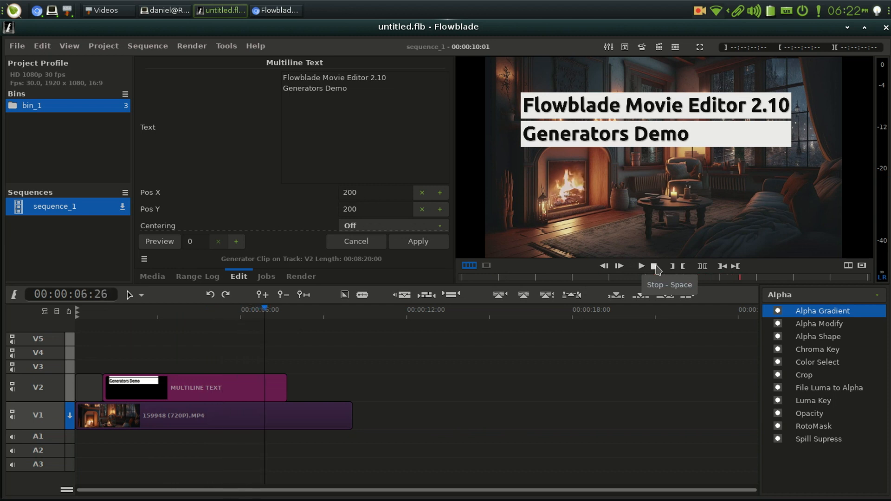
{"action": "left_click", "coordinate": [654, 266]}
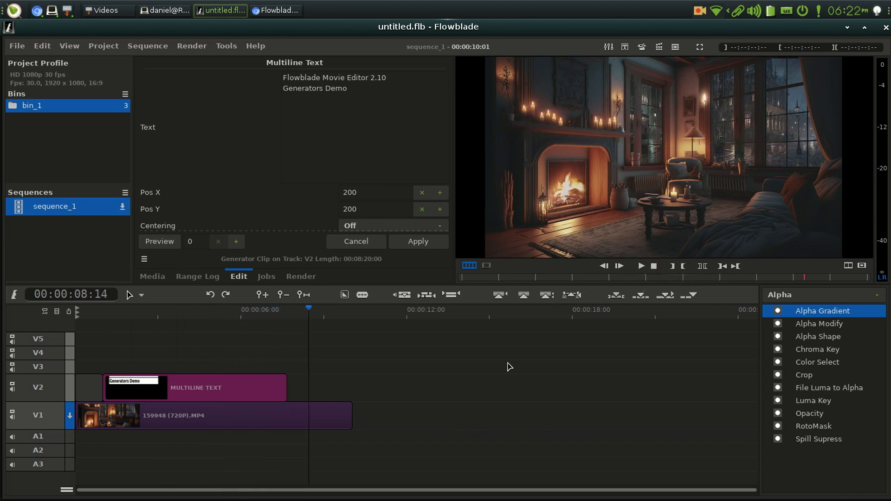
Open the generator properties of the Multiline Text clip on track V2 and set Centering to Center
{"action": "left_click", "coordinate": [211, 388]}
{"action": "right_click", "coordinate": [212, 388]}
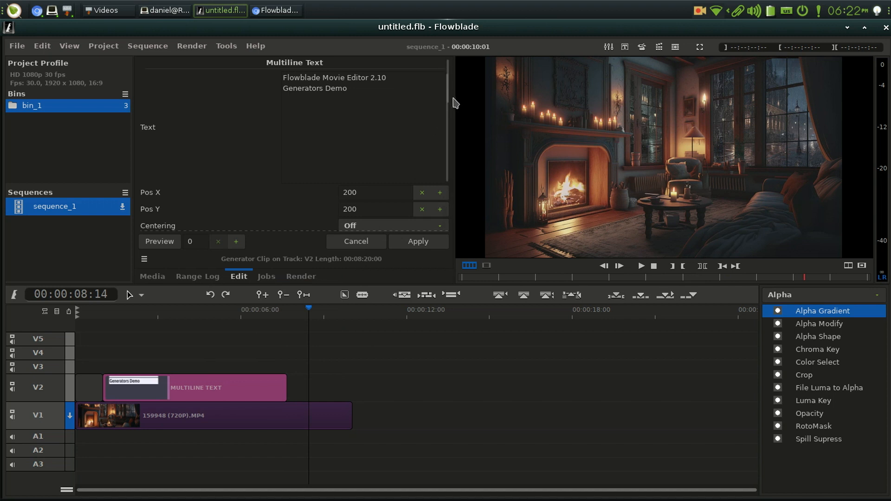
{"action": "left_click_drag", "start_coordinate": [447, 92], "coordinate": [452, 114]}
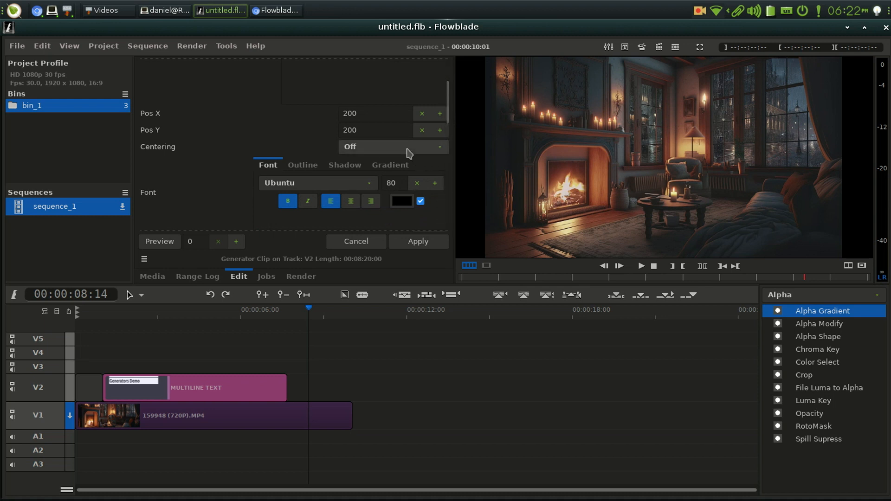
{"action": "left_click", "coordinate": [416, 147]}
{"action": "left_click", "coordinate": [419, 164]}
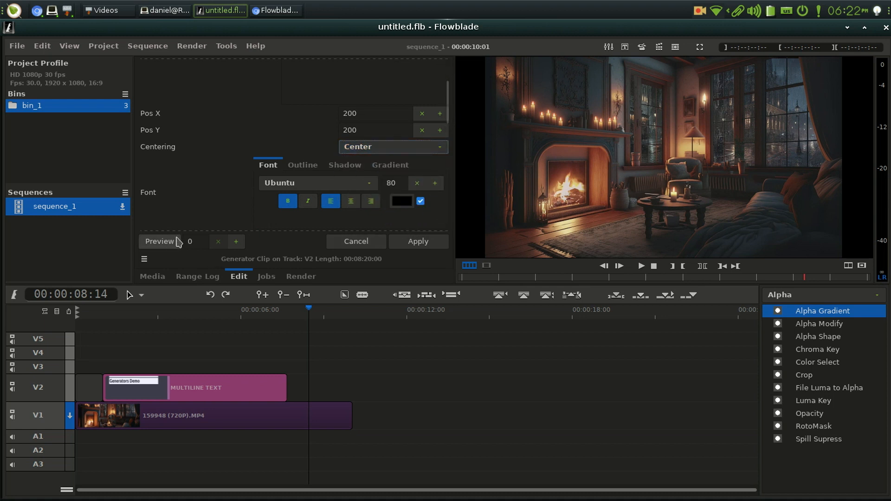
Preview the centered title at frame 100
{"action": "left_click", "coordinate": [190, 242]}
{"action": "type", "text": "100"}
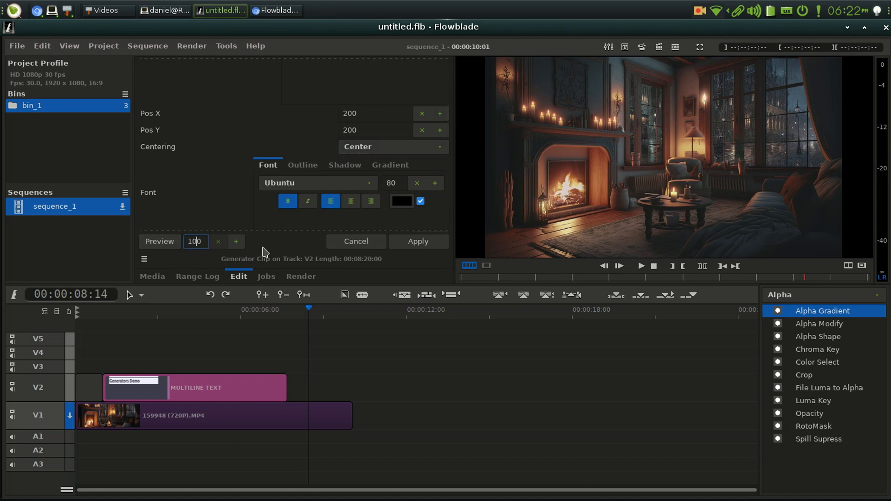
{"action": "left_click", "coordinate": [164, 241]}
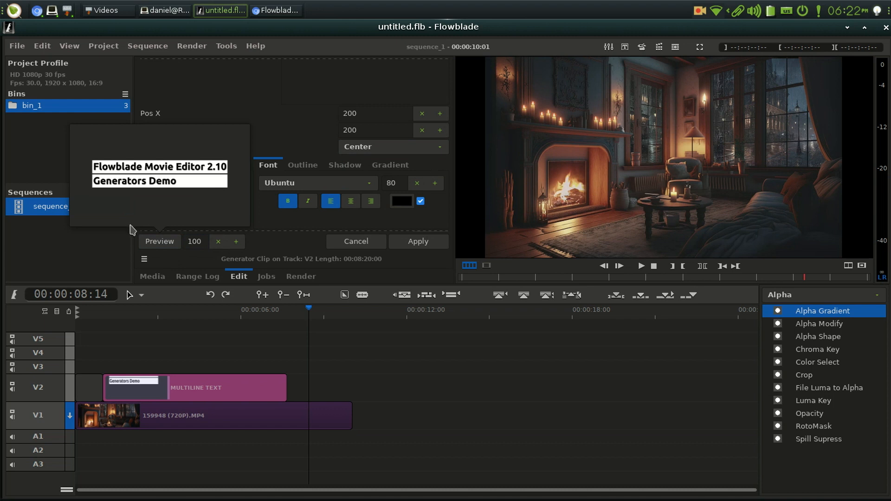
{"action": "left_click", "coordinate": [159, 241]}
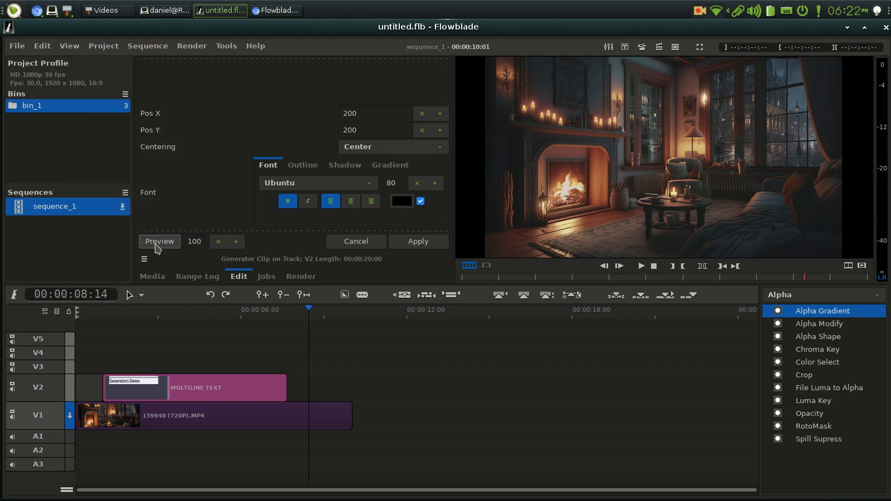
Examine the title's animation type, movement and background animation options, and leave the generator properties without applying
{"action": "left_click_drag", "start_coordinate": [452, 100], "coordinate": [456, 149]}
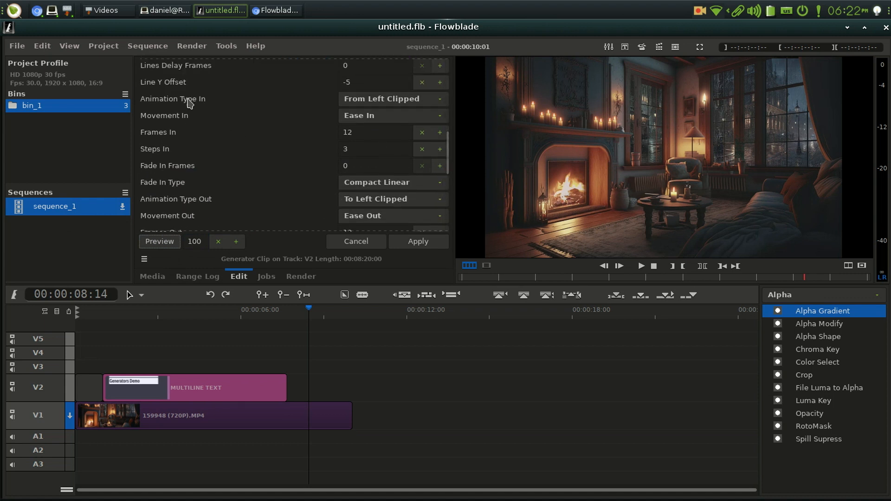
{"action": "left_click", "coordinate": [440, 99]}
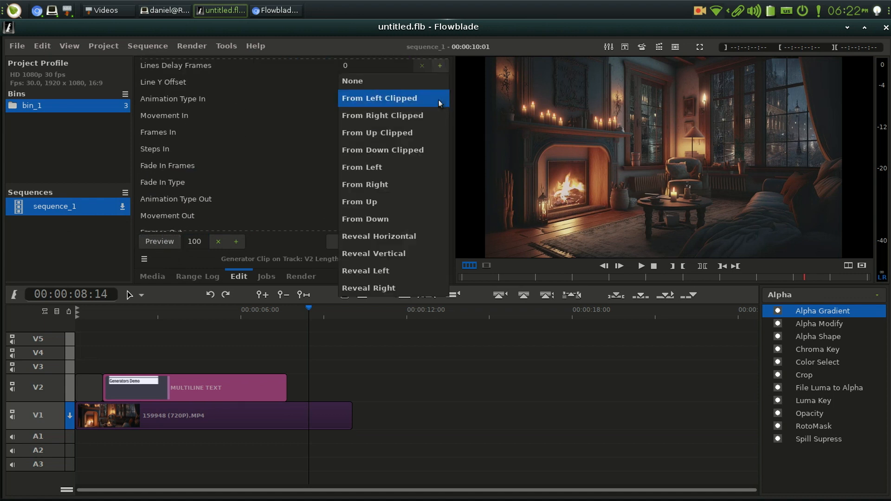
{"action": "left_click", "coordinate": [411, 97]}
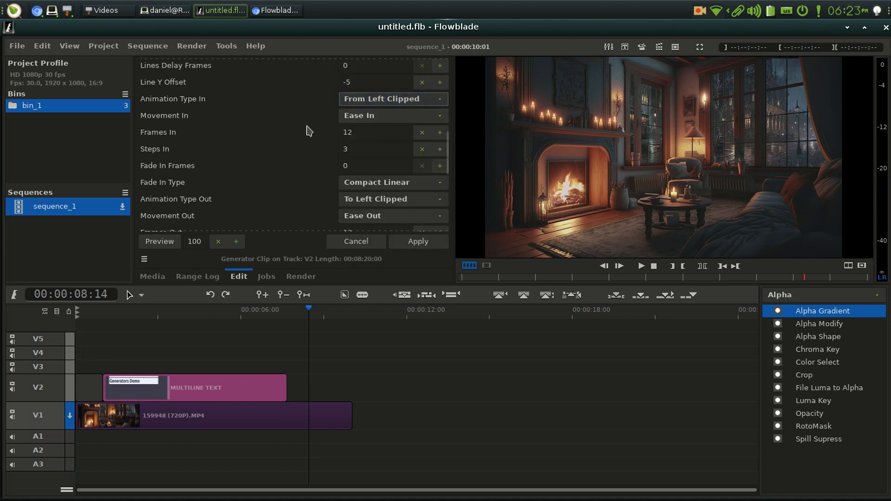
{"action": "left_click_drag", "start_coordinate": [449, 147], "coordinate": [450, 160]}
{"action": "left_click", "coordinate": [409, 69]}
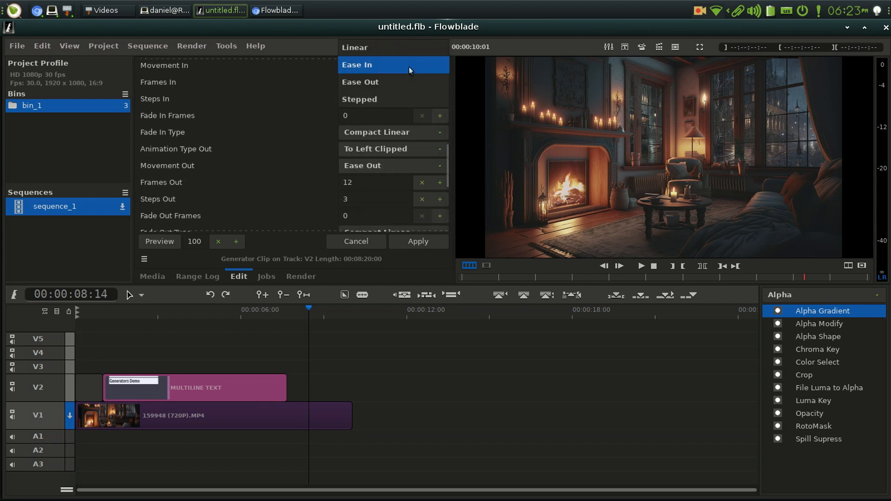
{"action": "left_click", "coordinate": [408, 67]}
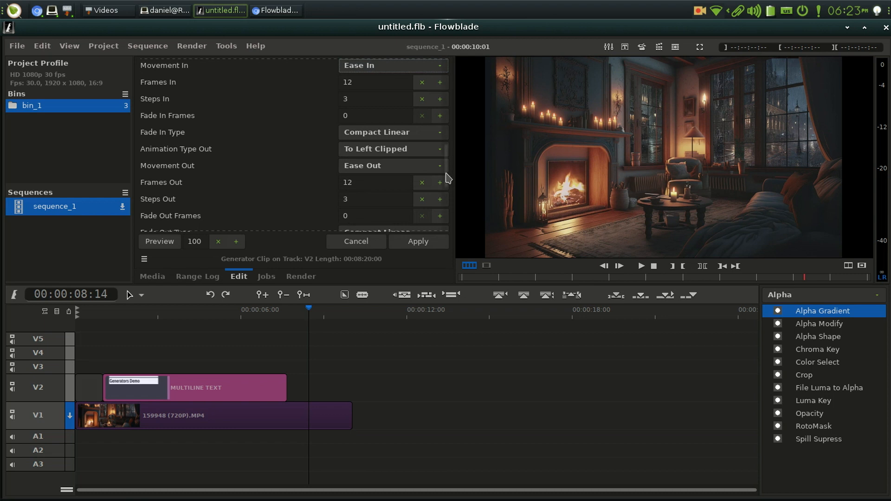
{"action": "left_click_drag", "start_coordinate": [446, 155], "coordinate": [443, 188]}
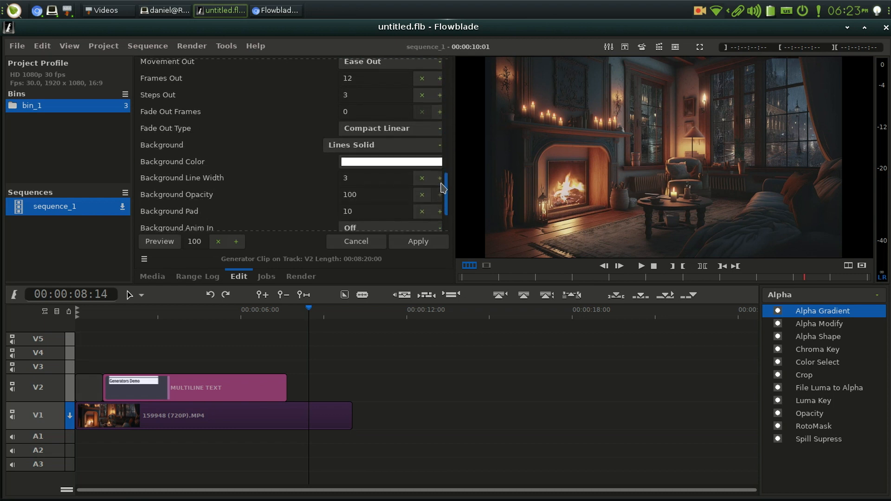
{"action": "scroll", "coordinate": [443, 188], "scroll_direction": "down", "scroll_amount": 3}
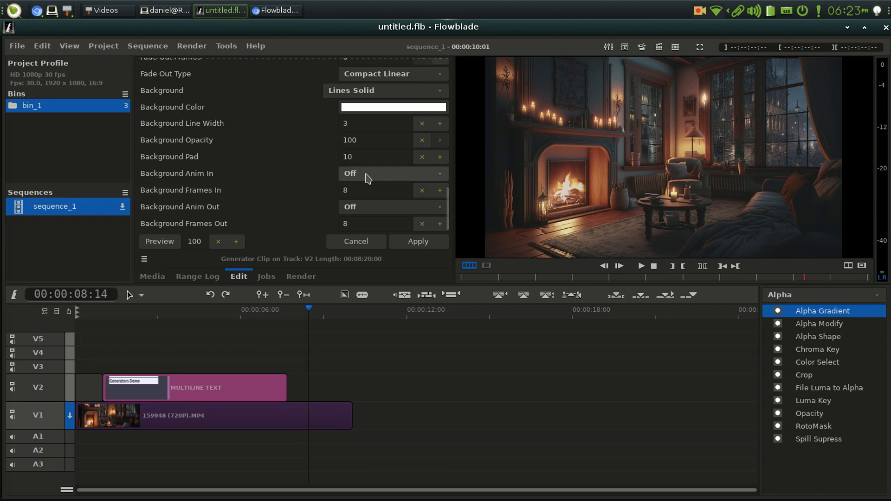
{"action": "left_click", "coordinate": [374, 174]}
{"action": "left_click", "coordinate": [381, 225]}
{"action": "left_click", "coordinate": [384, 240]}
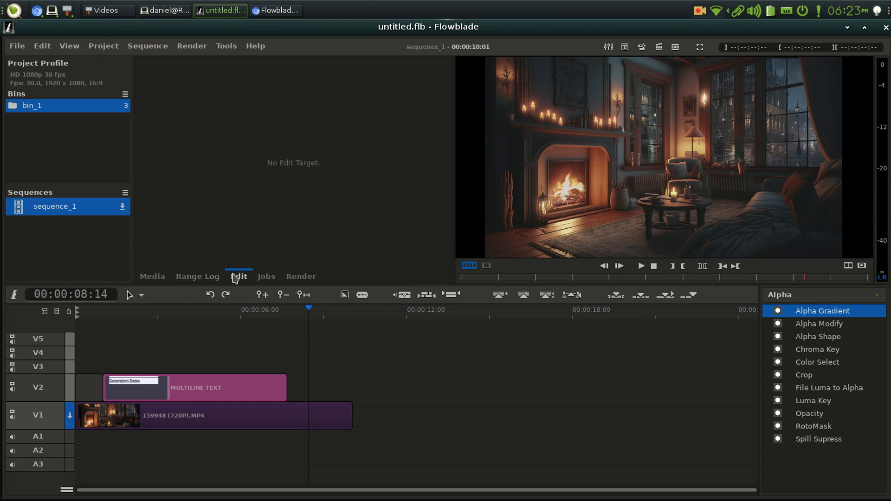
Edit the generator properties of the Multiline Text clip on track V2 again and set Centering to Center
{"action": "left_click", "coordinate": [272, 277]}
{"action": "left_click", "coordinate": [239, 278]}
{"action": "right_click", "coordinate": [206, 400]}
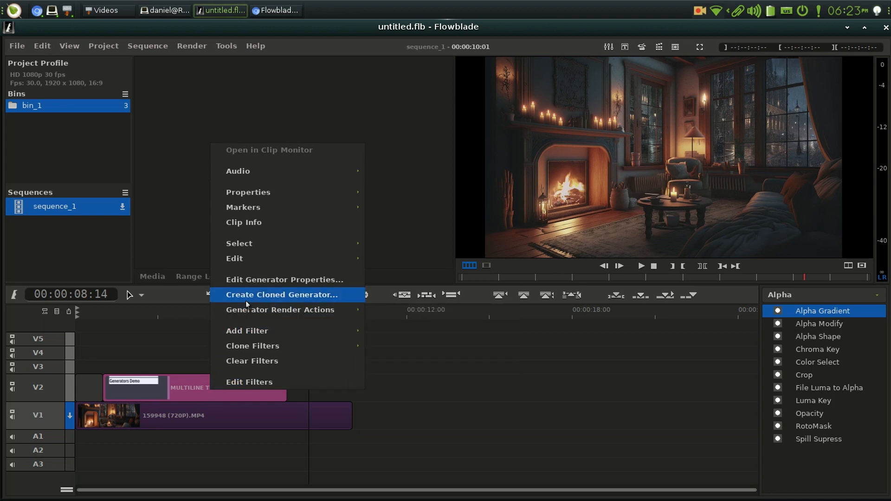
{"action": "left_click", "coordinate": [252, 280]}
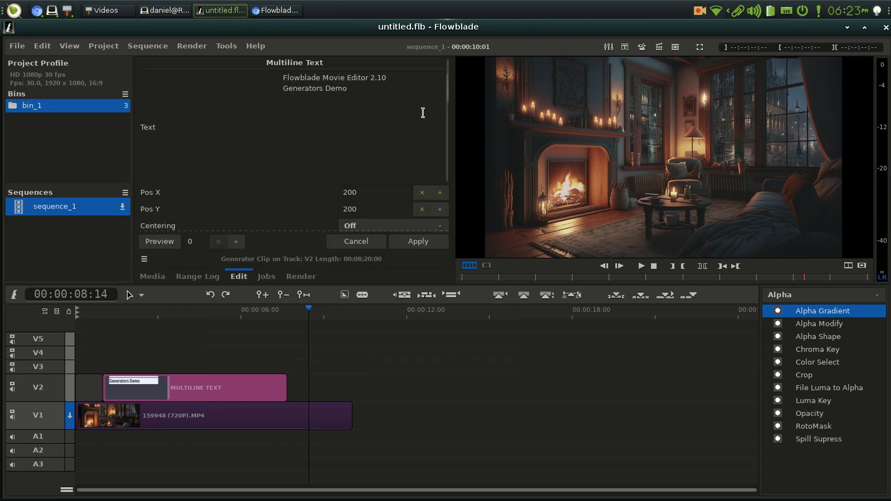
{"action": "scroll", "coordinate": [447, 96], "scroll_direction": "down", "scroll_amount": 5}
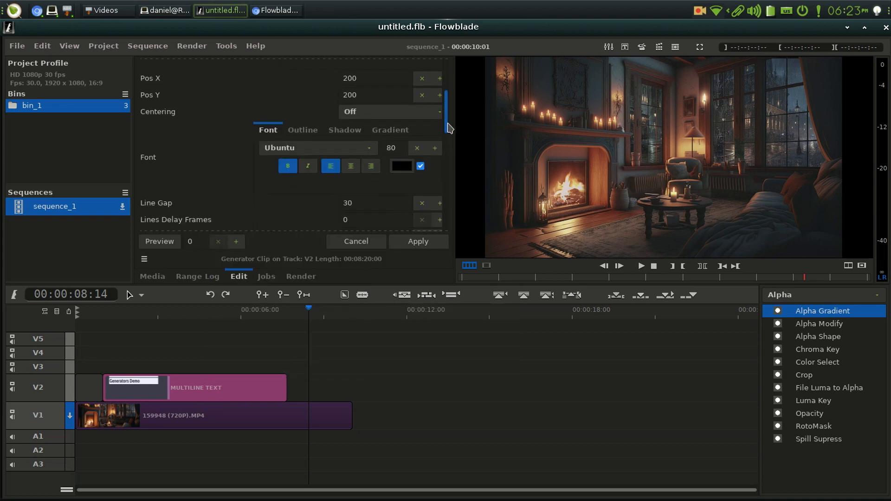
{"action": "left_click", "coordinate": [384, 110]}
{"action": "left_click", "coordinate": [383, 126]}
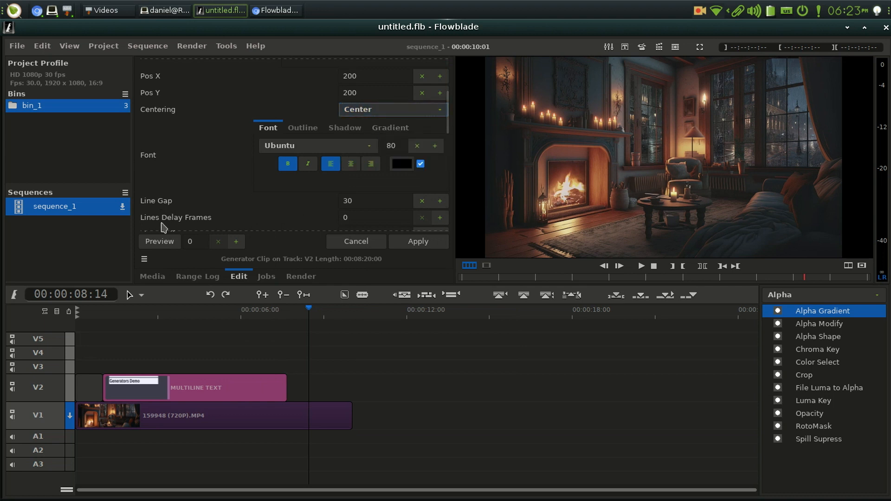
Preview the title at frame 100 and apply the edited generator properties to the clip
{"action": "left_click", "coordinate": [190, 241]}
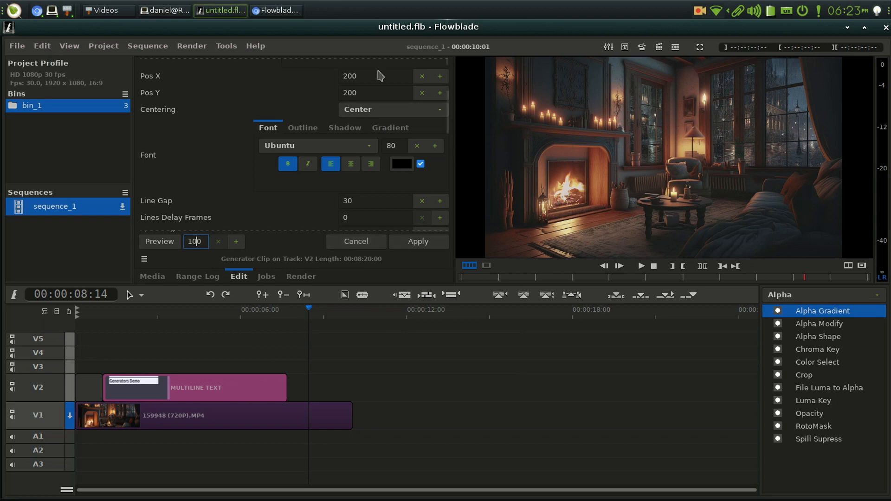
{"action": "left_click", "coordinate": [168, 246]}
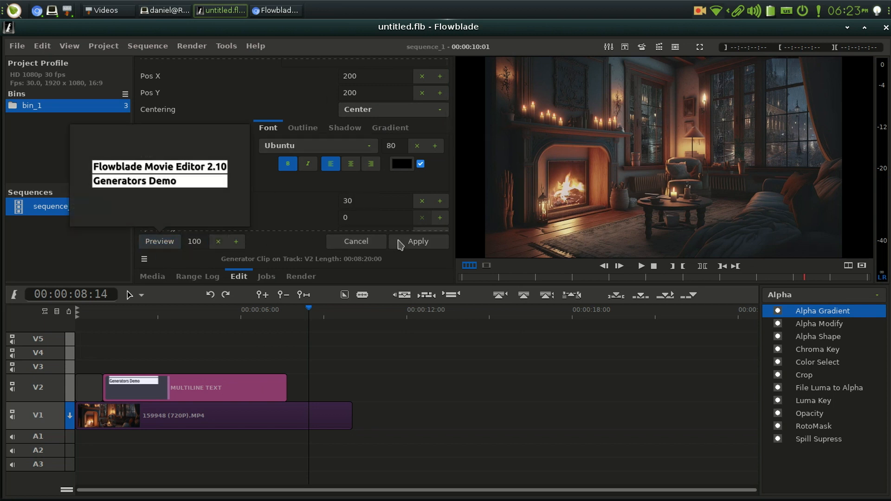
{"action": "left_click", "coordinate": [409, 241]}
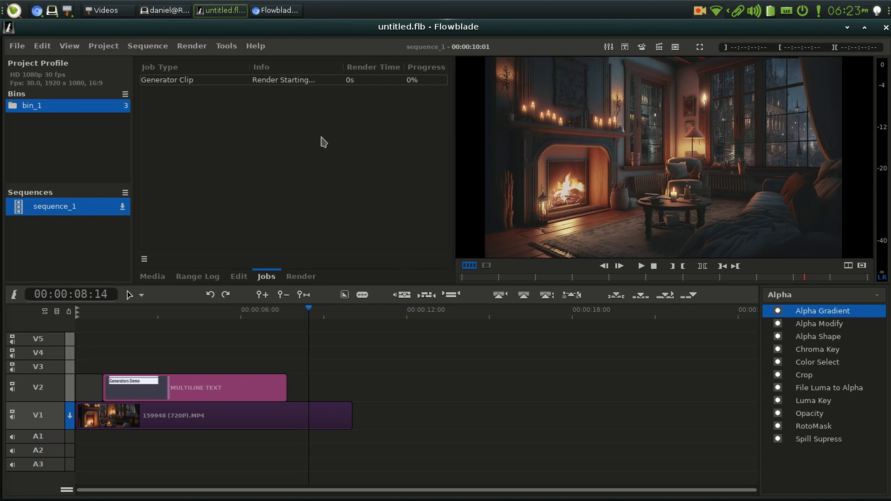